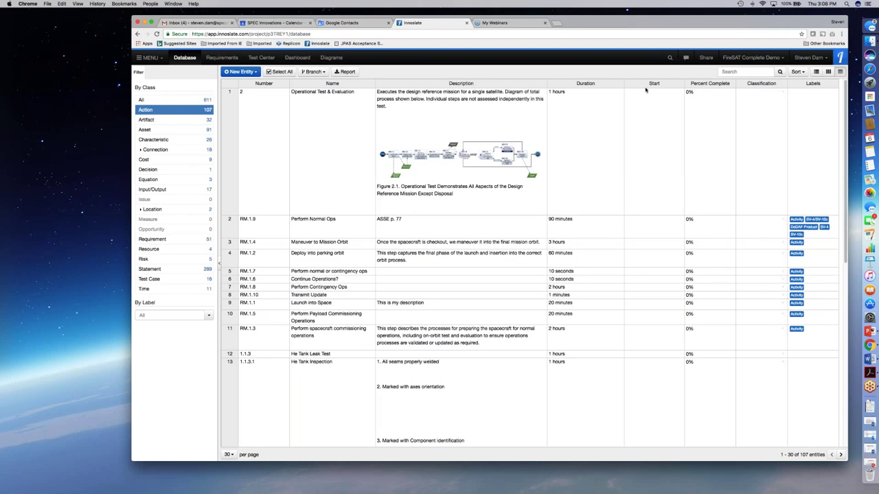
Open the Operational Test & Evaluation test case from the Action list for viewing its attributes
click(274, 104)
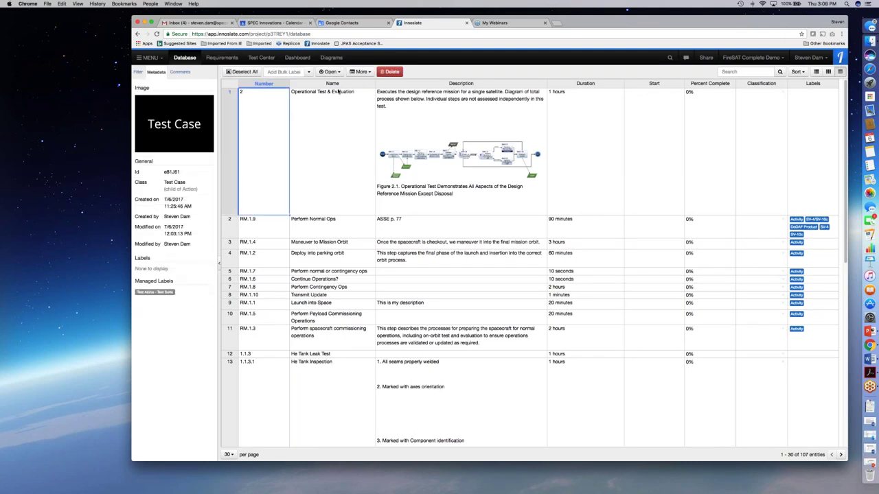
click(370, 73)
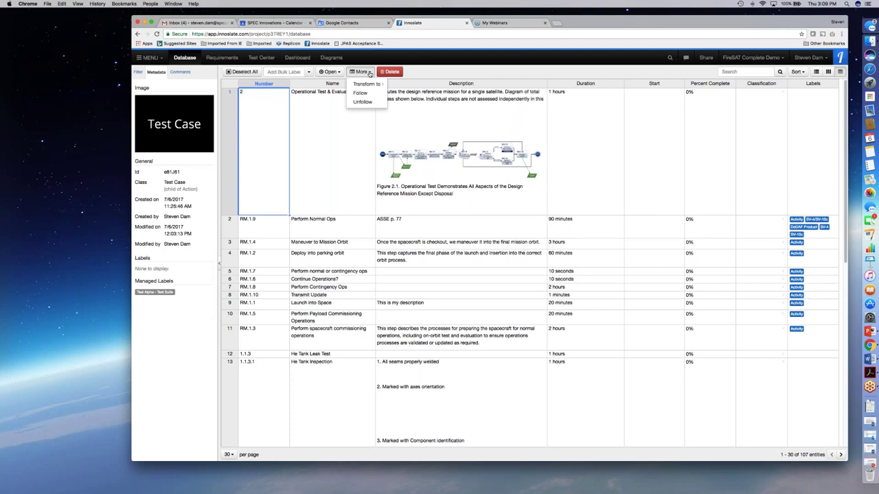
click(337, 72)
click(338, 85)
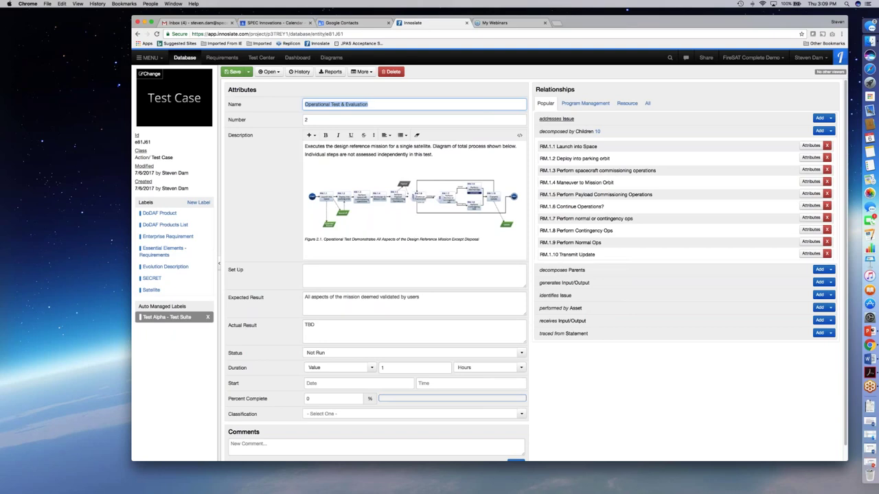
Examine the test case's Program Management, Resource and complete sets of relationships
click(585, 103)
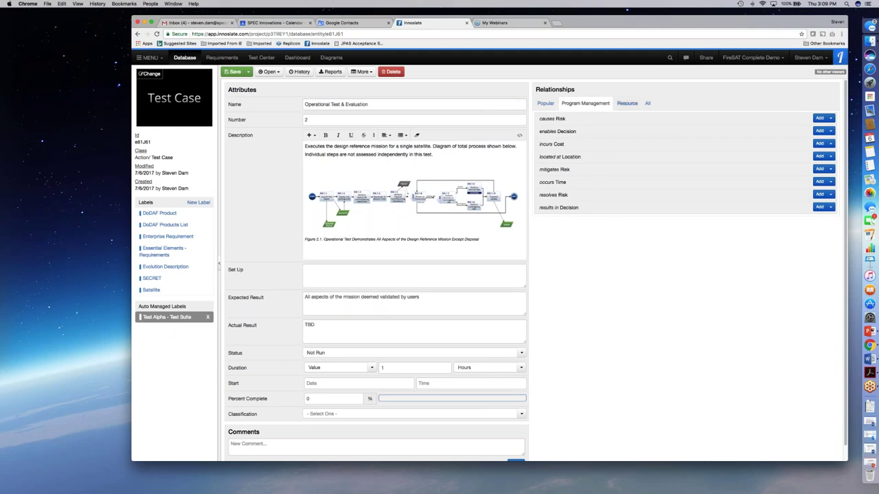
click(628, 104)
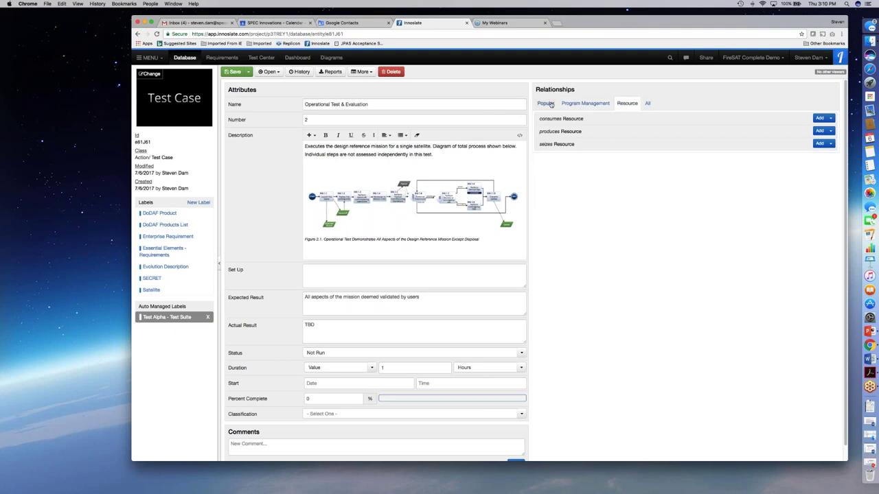
click(647, 104)
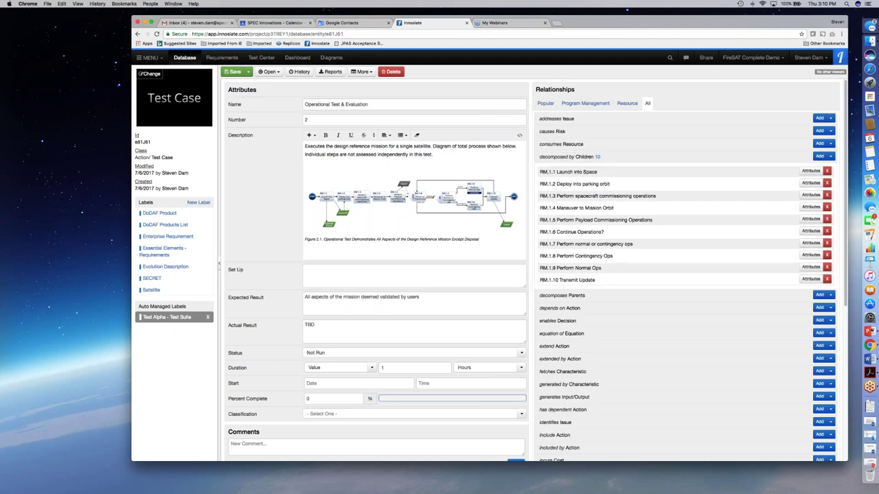
scroll(583, 275, down, 5)
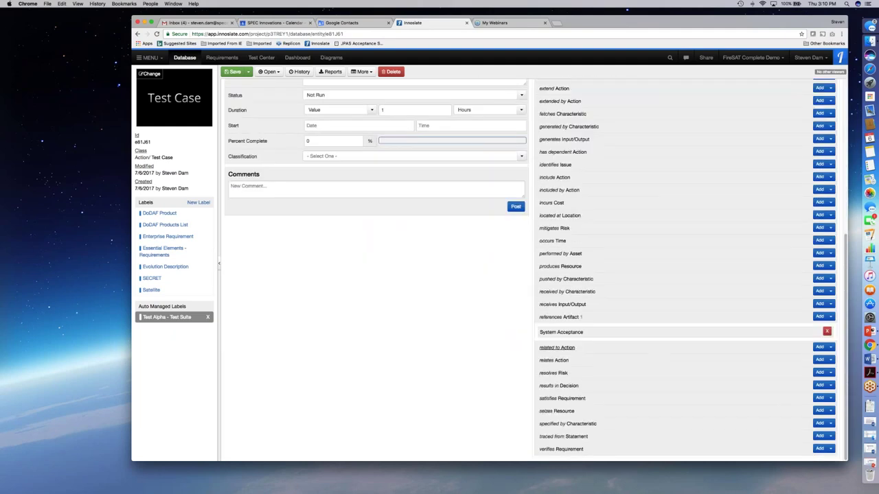
scroll(563, 330, up, 5)
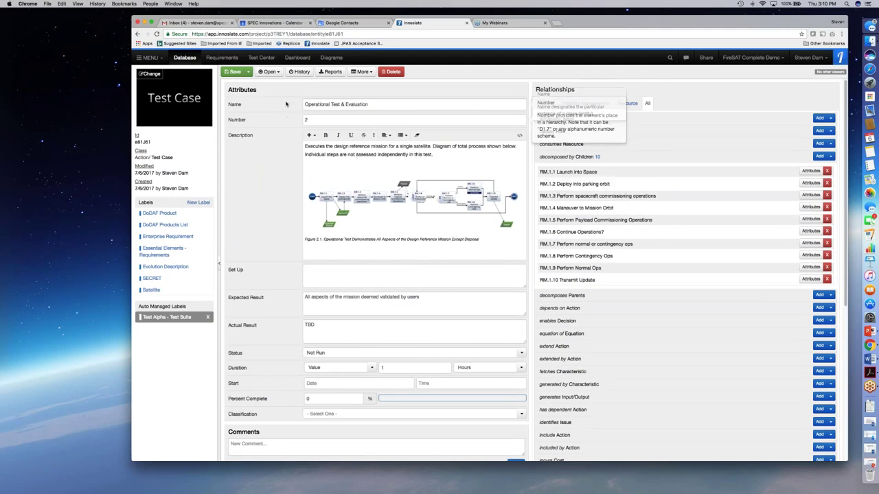
click(160, 59)
click(549, 206)
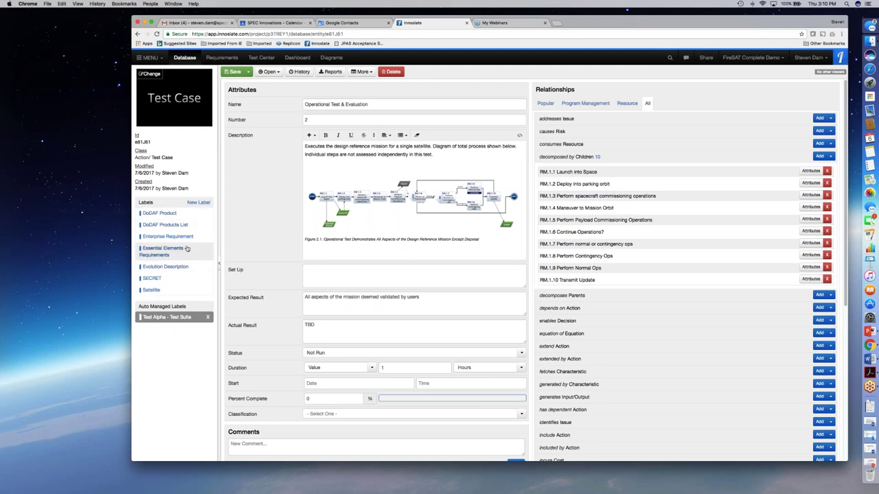
Start a new label named "My New Label" with the description "Why i did this"
click(198, 203)
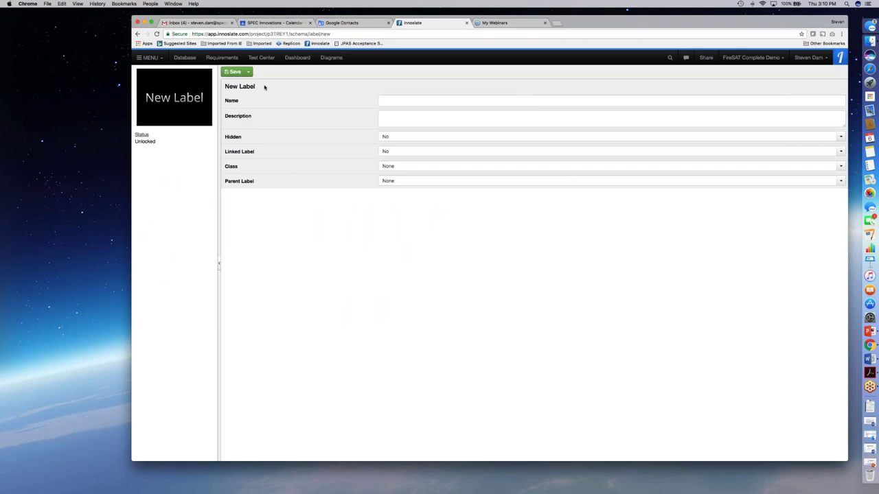
click(386, 99)
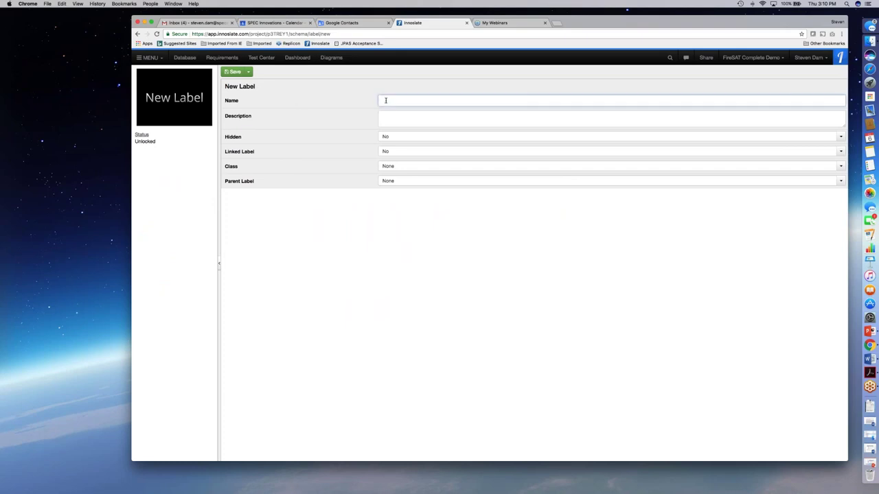
text(My New Label)
click(396, 116)
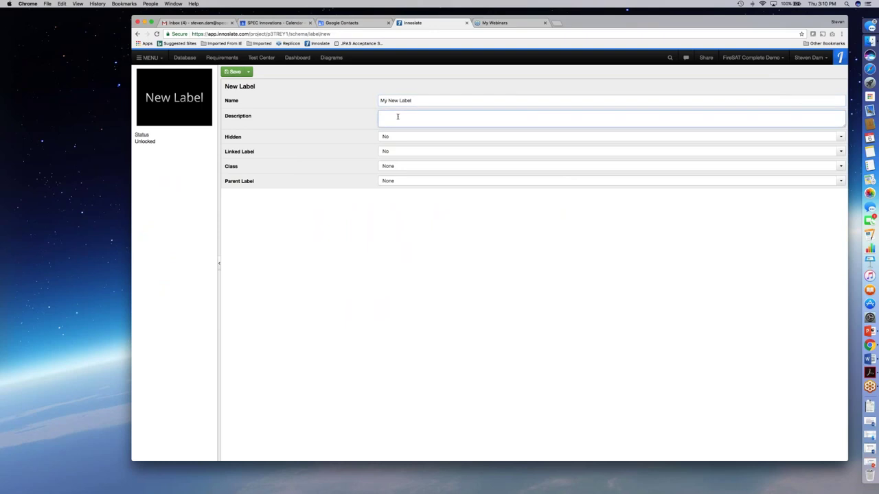
text(Whi)
text( I did this)
Check the new label's Hidden and Linked Label options, and set its class to Action and parent label to Acronym
click(417, 139)
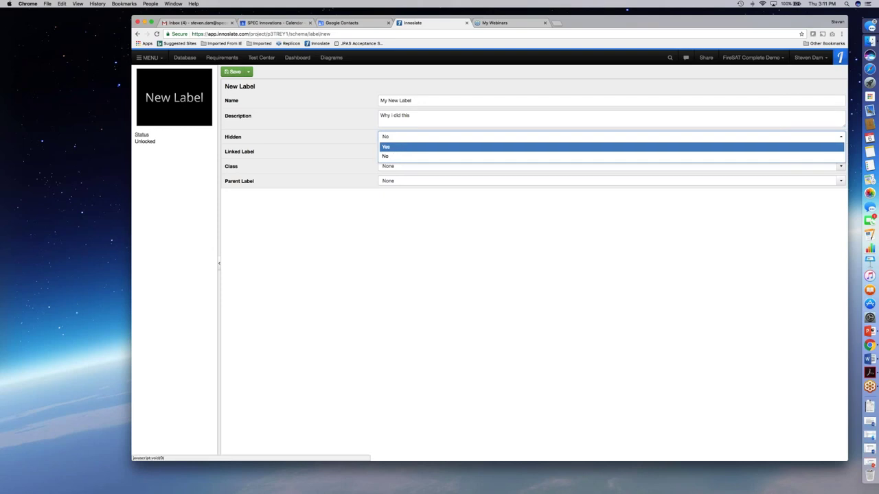
key(Escape)
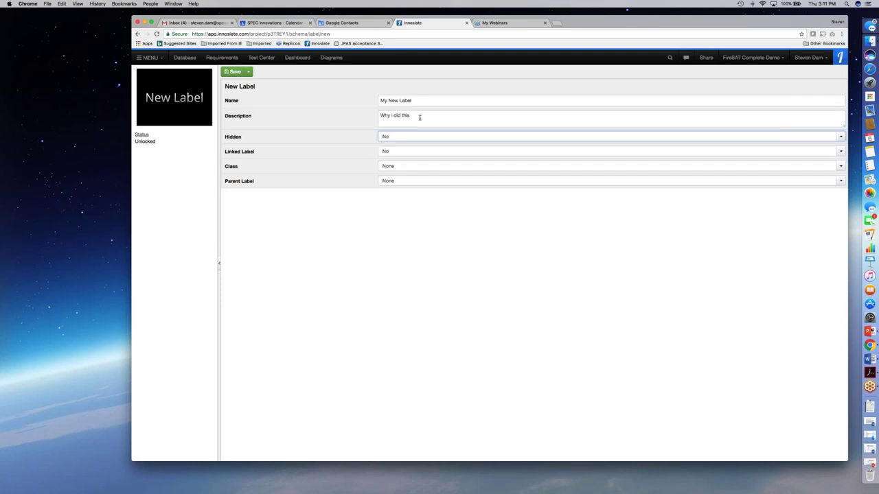
click(407, 155)
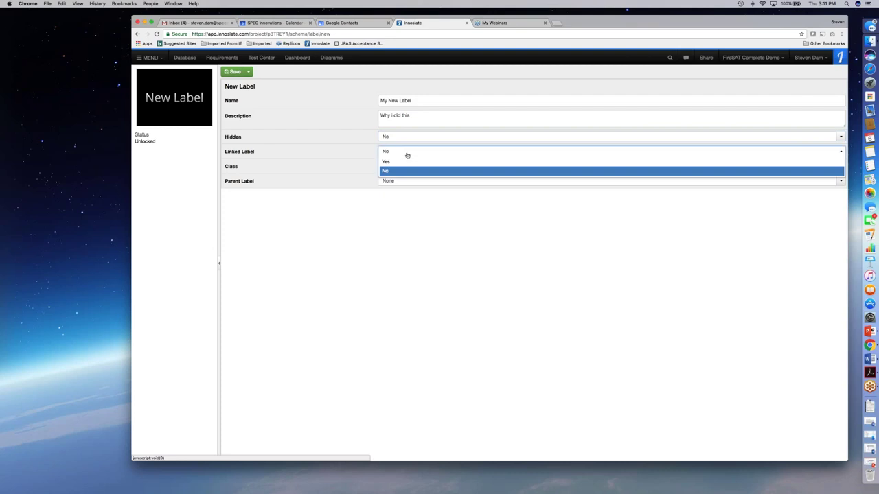
click(406, 155)
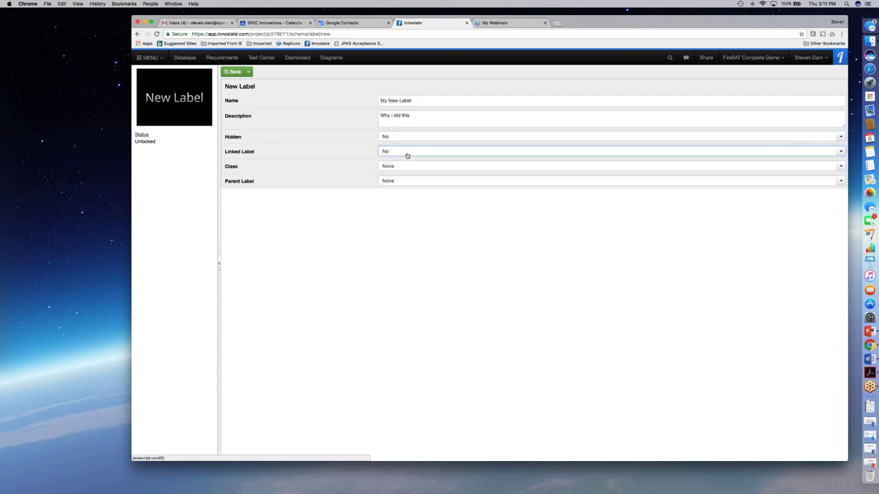
click(411, 168)
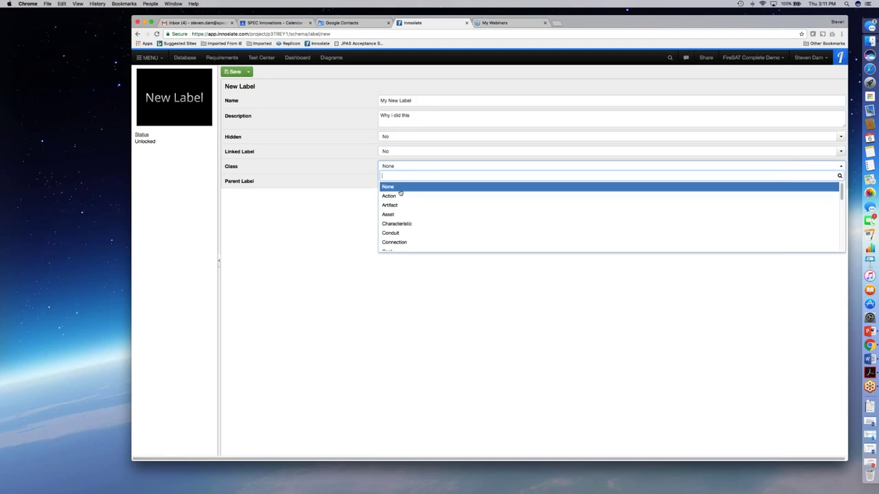
click(400, 188)
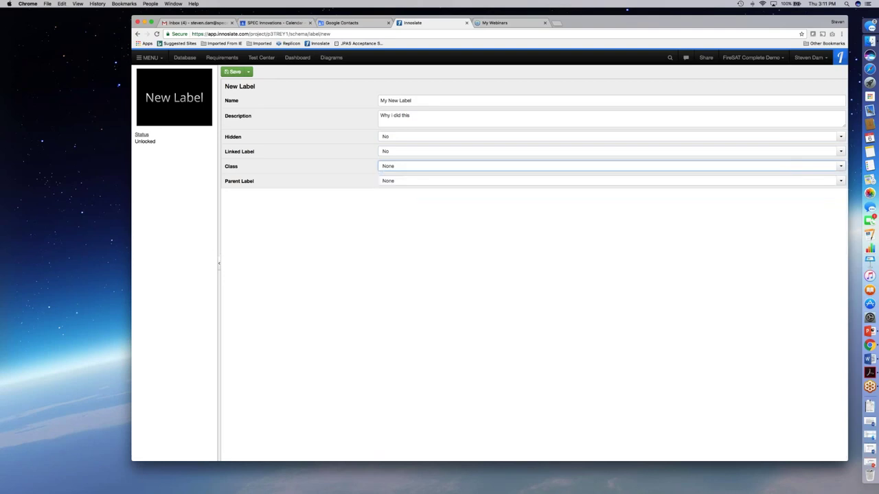
click(419, 168)
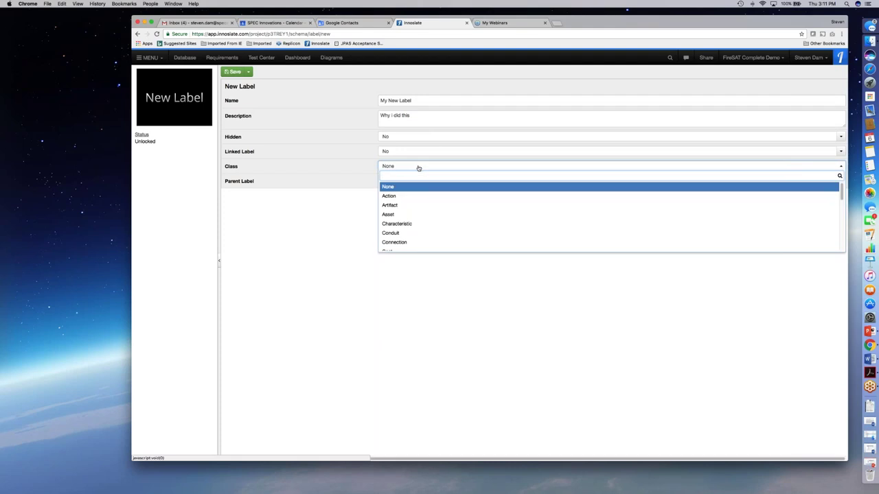
click(411, 195)
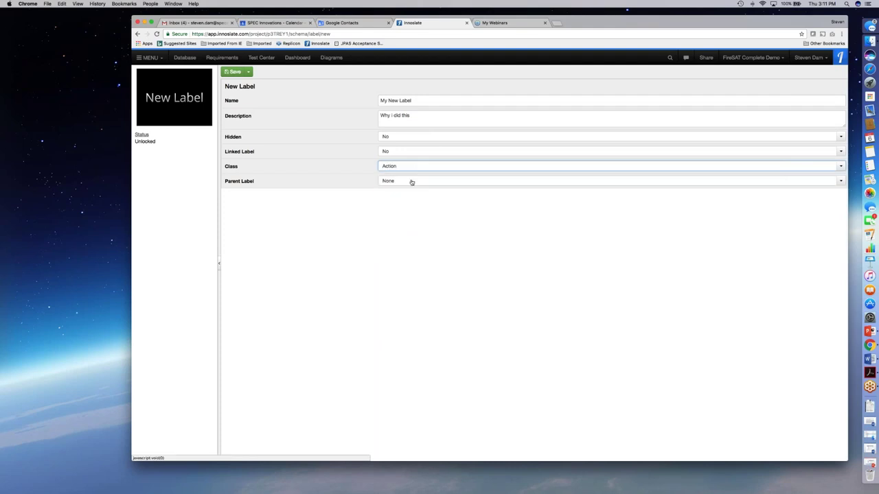
click(410, 182)
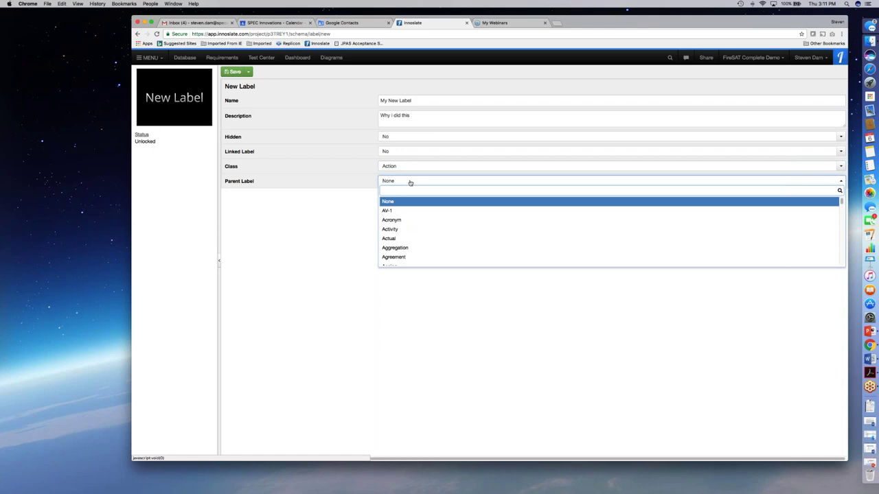
click(401, 219)
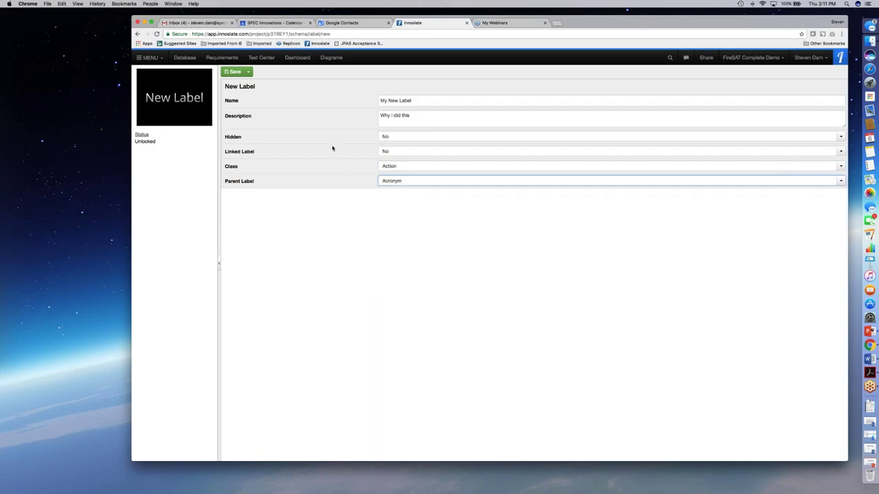
Review the save options for the new label and return to the test case without saving it
click(249, 72)
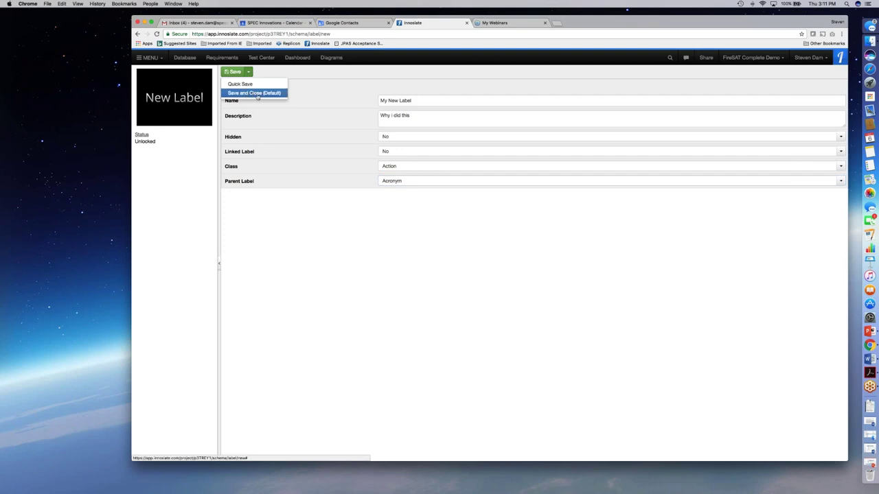
click(249, 72)
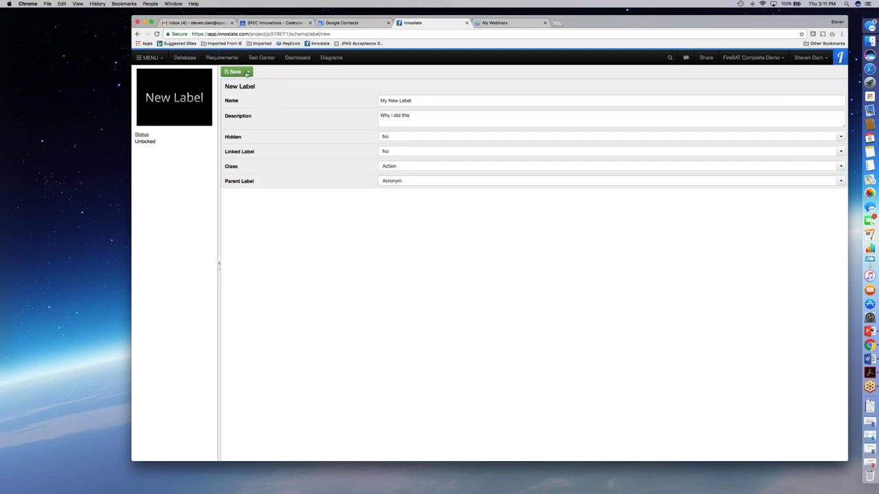
click(249, 72)
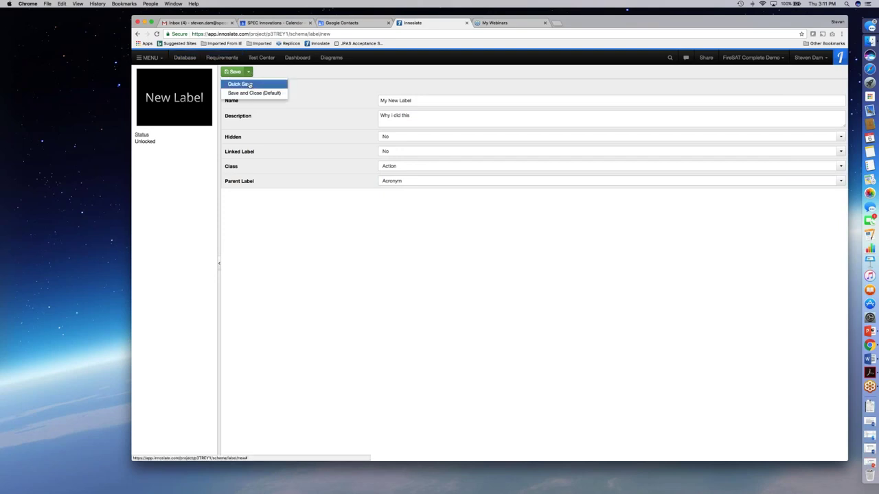
click(291, 73)
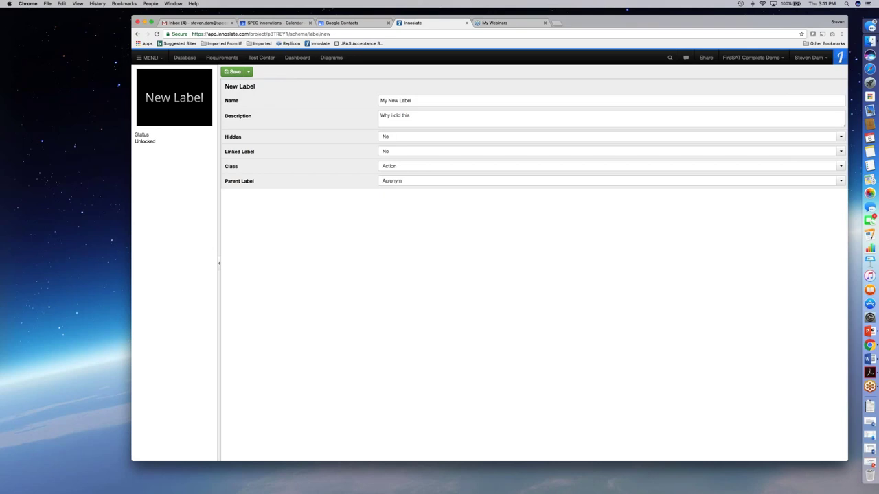
click(138, 34)
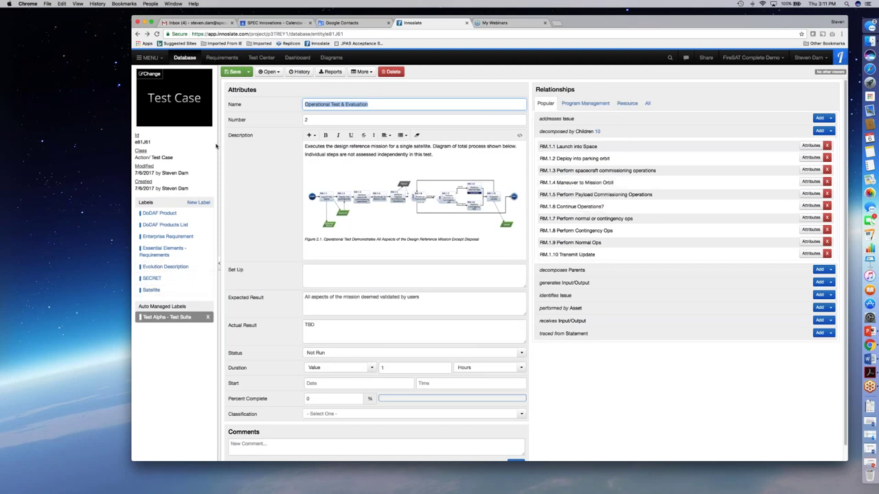
Open the Action class for editing in the Schema Editor
click(150, 60)
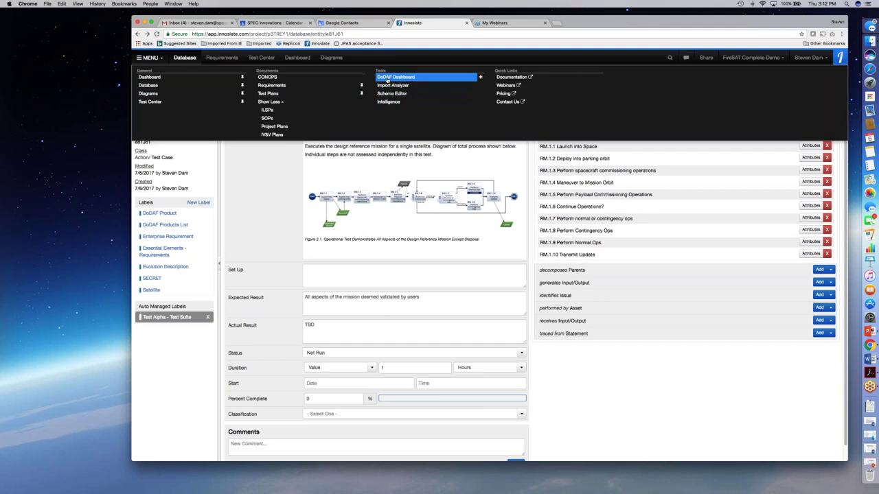
click(389, 95)
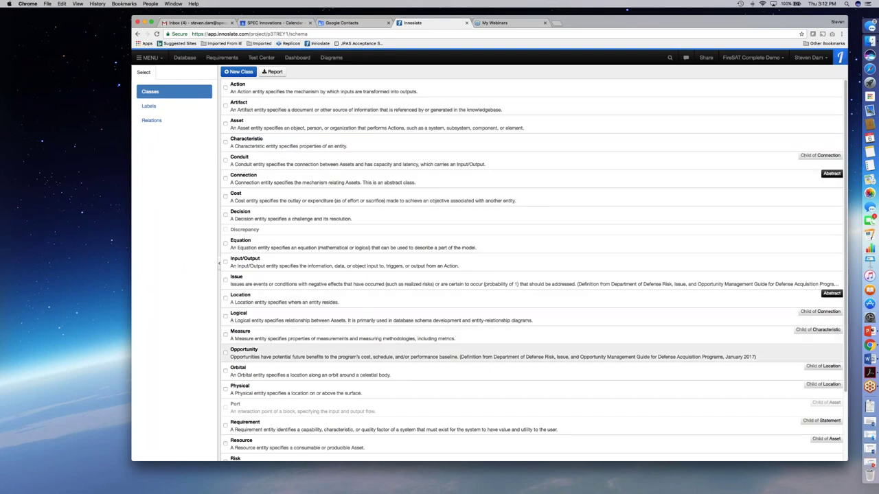
click(276, 93)
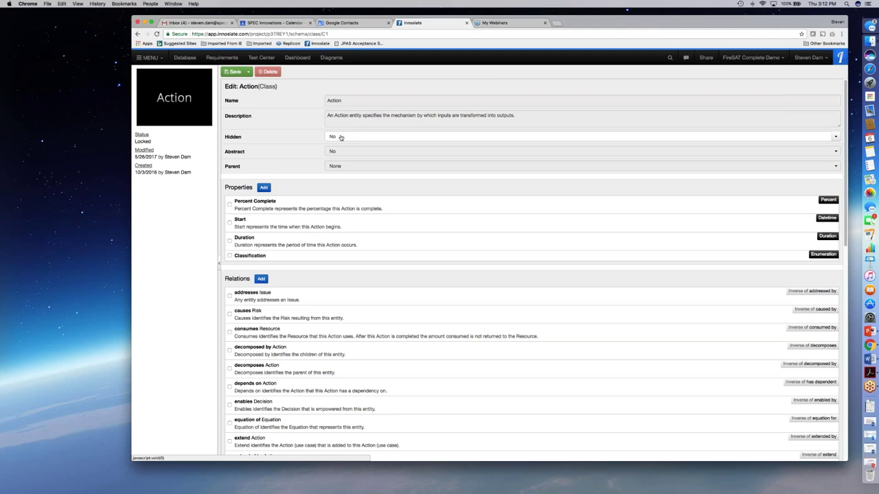
mouse_move(341, 152)
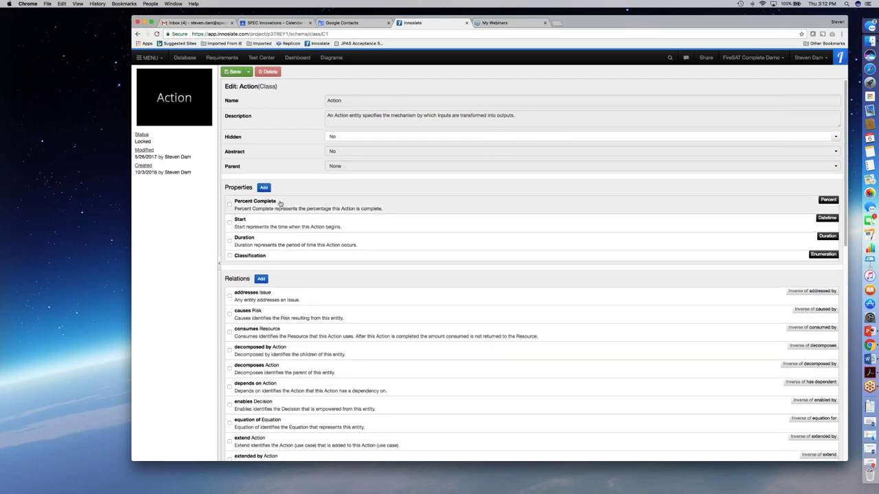
Start a new property for the Action class, try the Boolean type and both Hidden options, and discard it
click(265, 189)
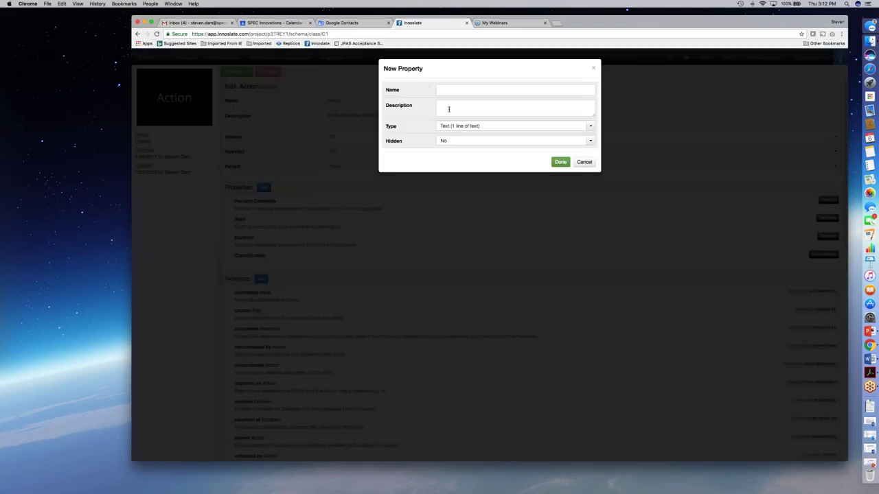
click(590, 127)
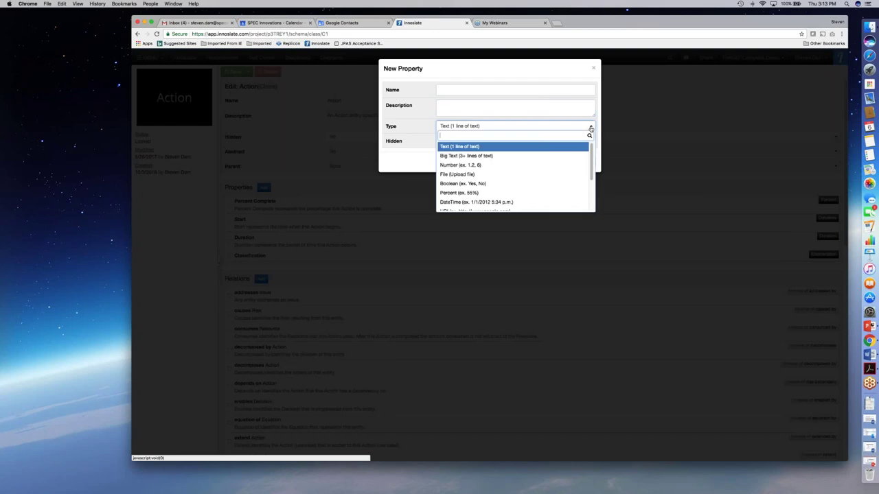
click(501, 183)
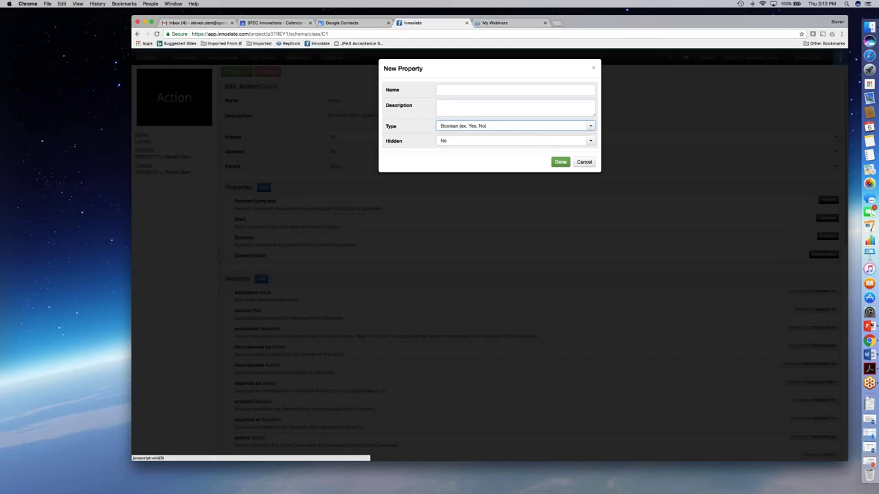
click(511, 140)
click(541, 150)
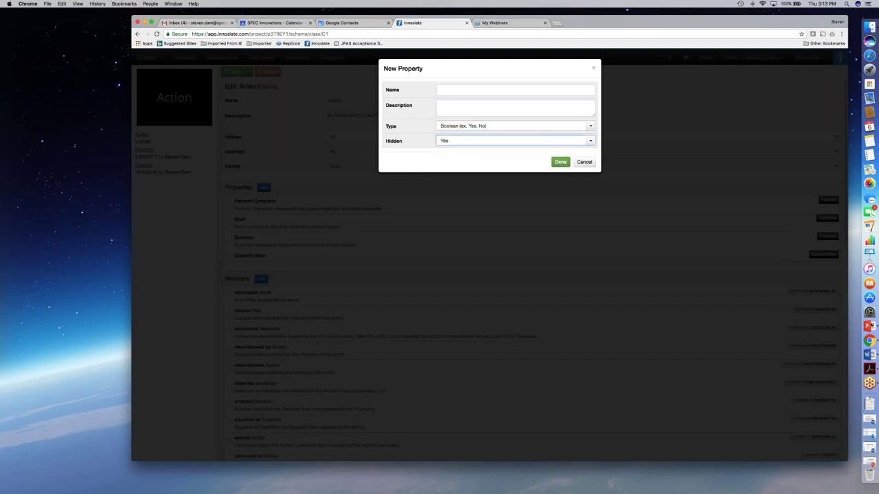
click(590, 142)
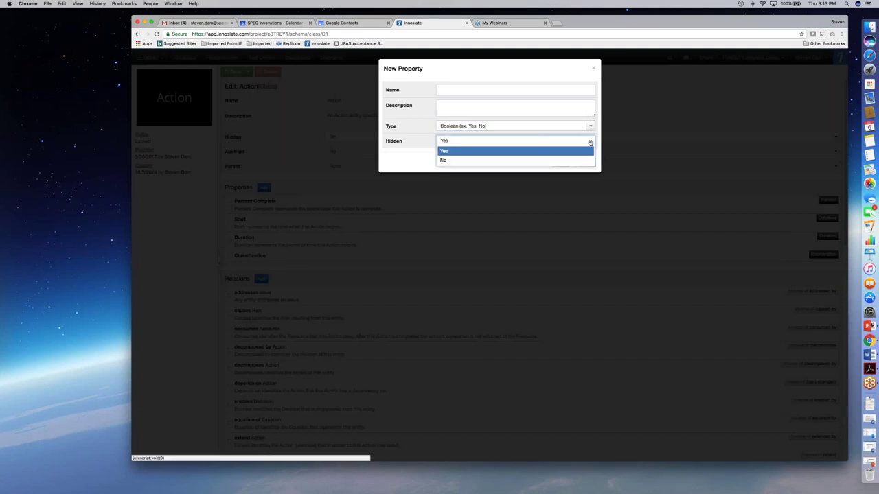
click(528, 160)
click(584, 163)
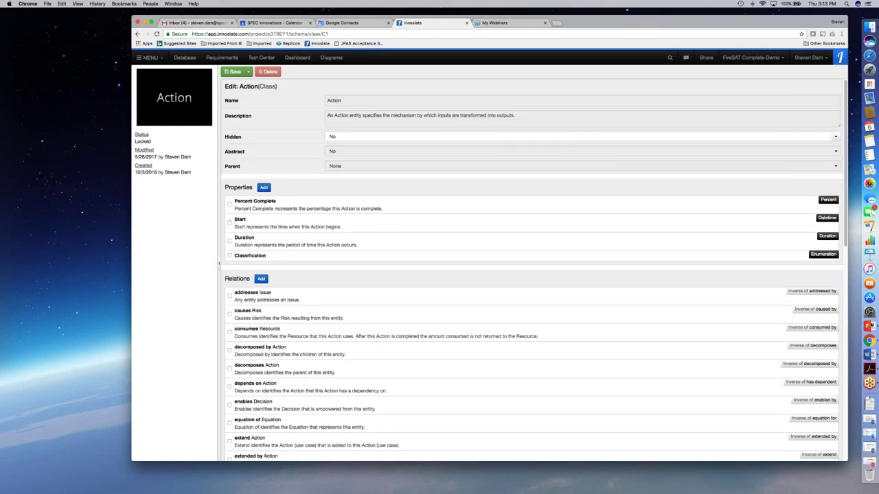
Review the available relations for the Action class and its save options without adding or saving anything
click(261, 279)
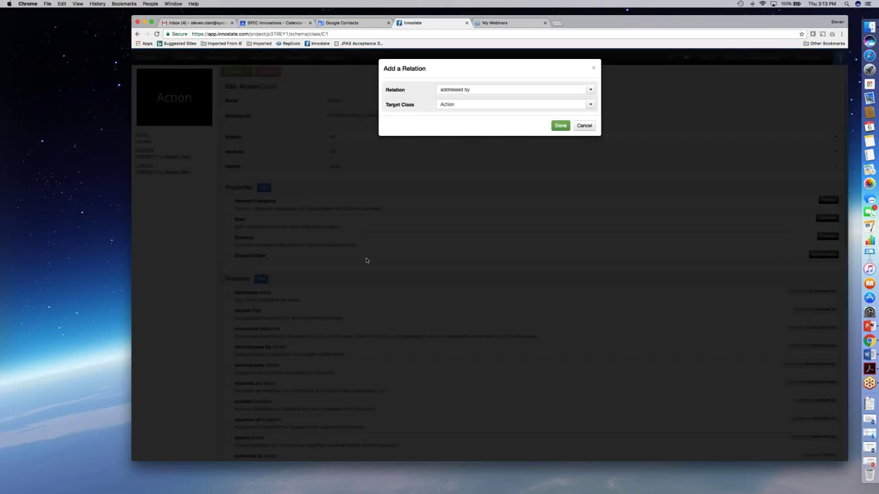
click(589, 92)
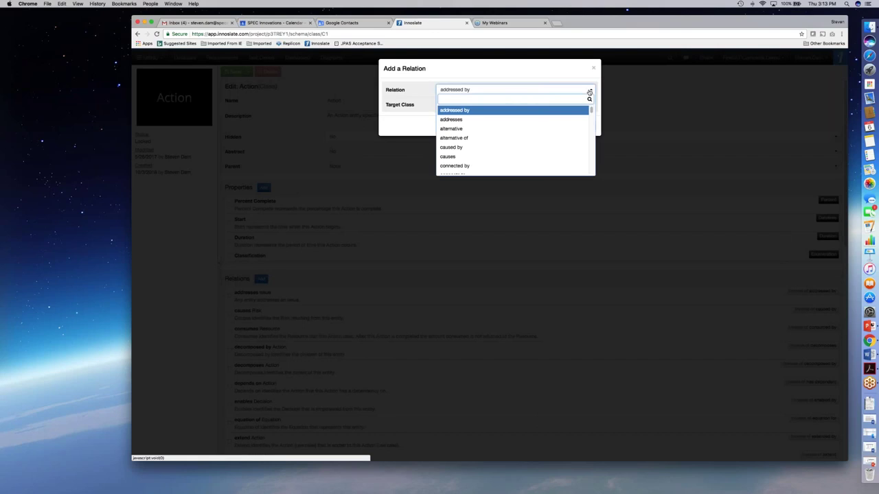
click(589, 92)
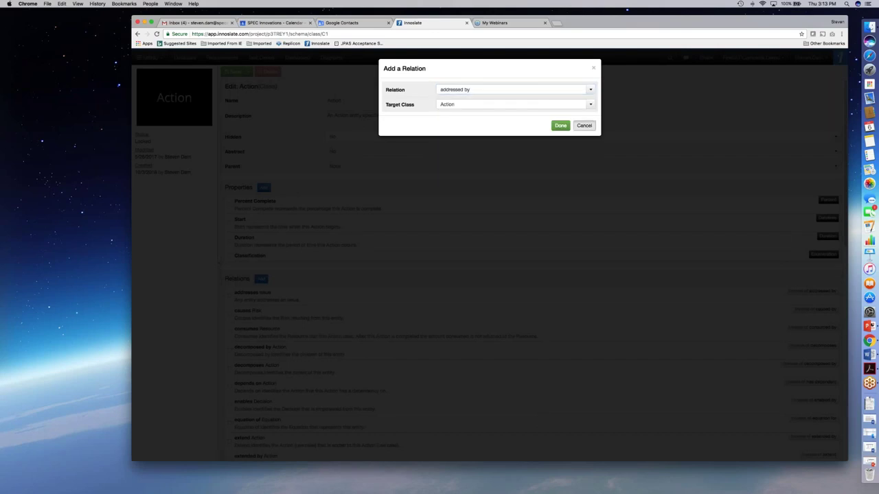
click(577, 126)
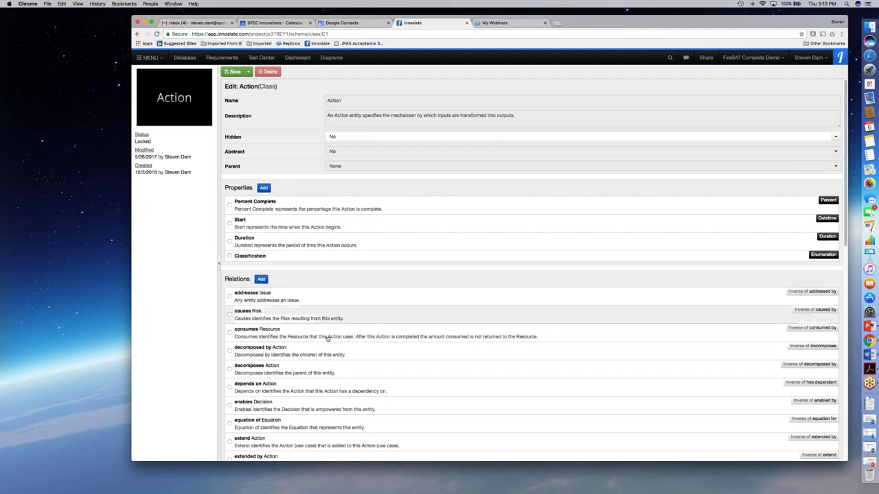
scroll(336, 354, down, 3)
scroll(338, 356, up, 3)
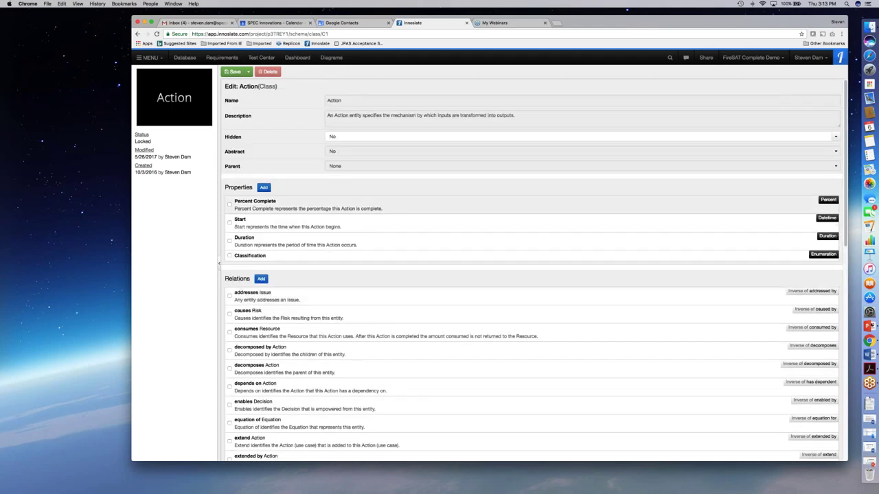
click(248, 72)
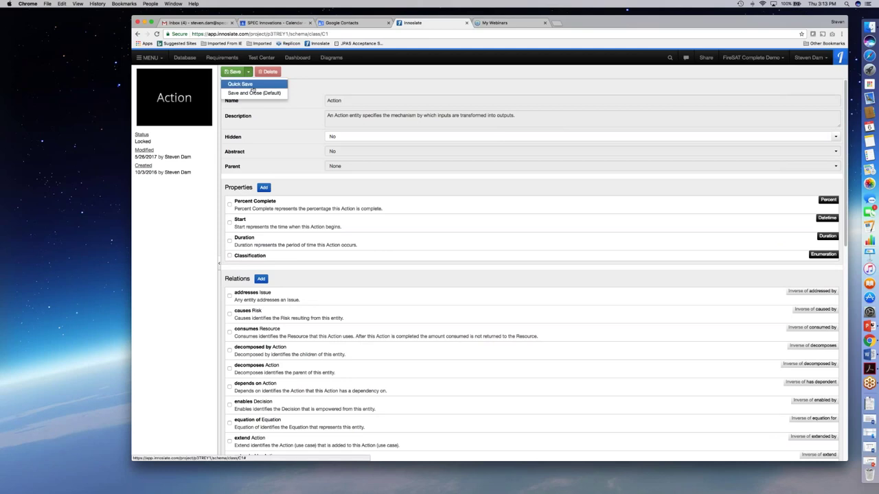
click(305, 77)
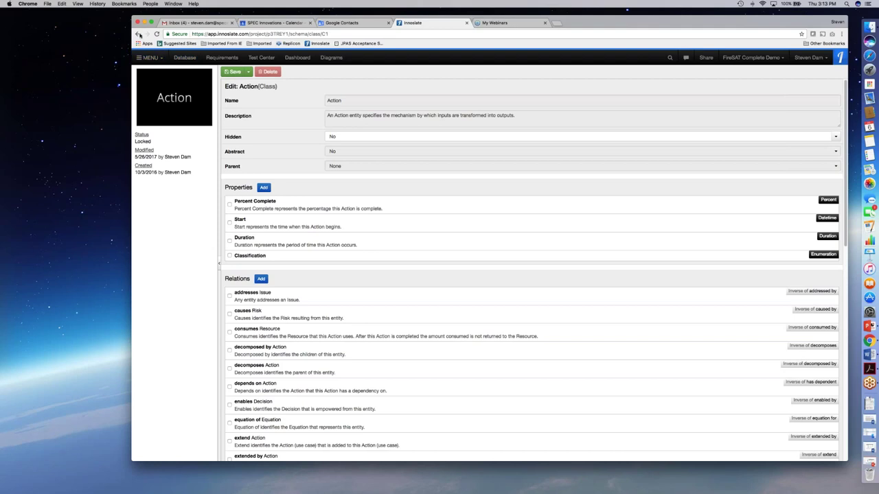
Return to the schema overview and view its lists of labels and relations
click(138, 34)
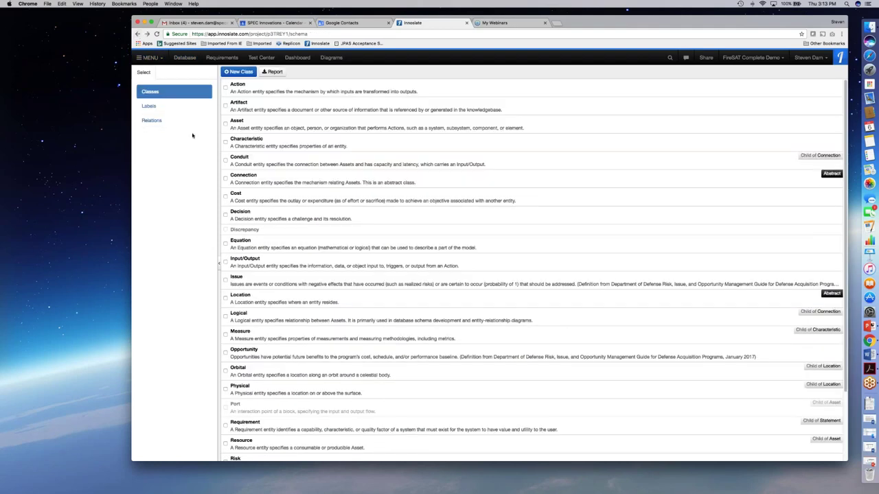
click(175, 107)
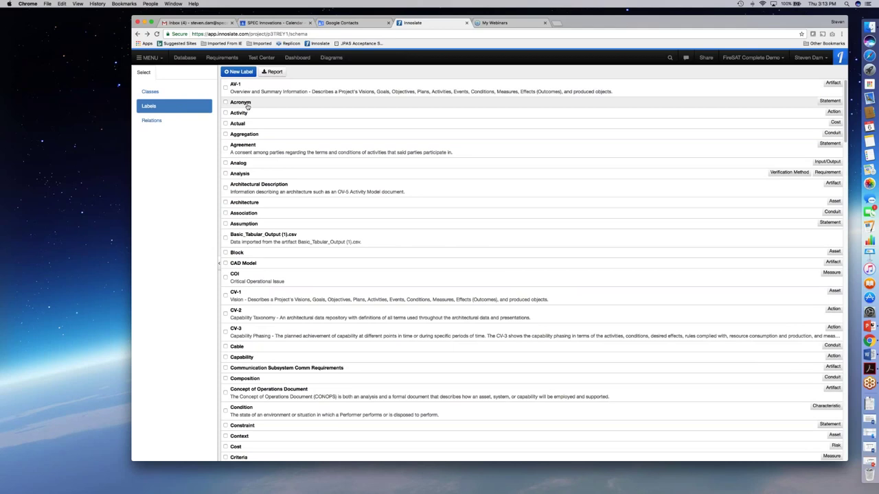
click(171, 123)
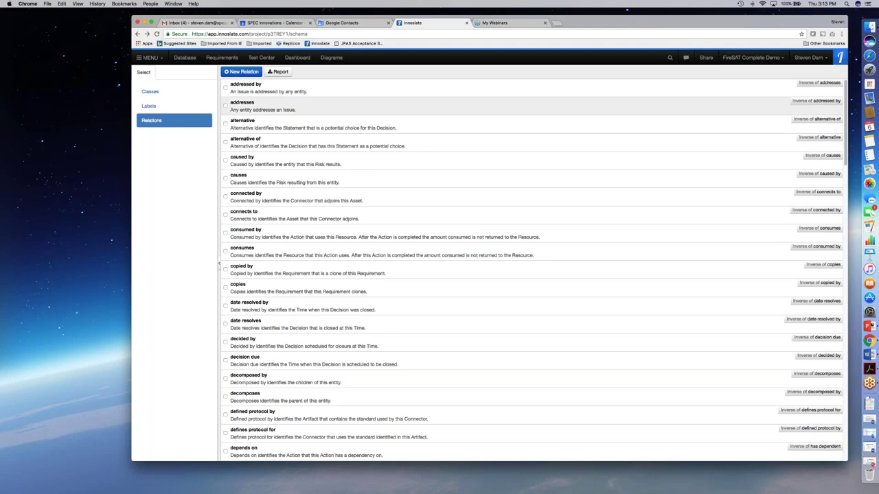
Review the new relation form and its property options, and return to the relations list without saving
click(245, 73)
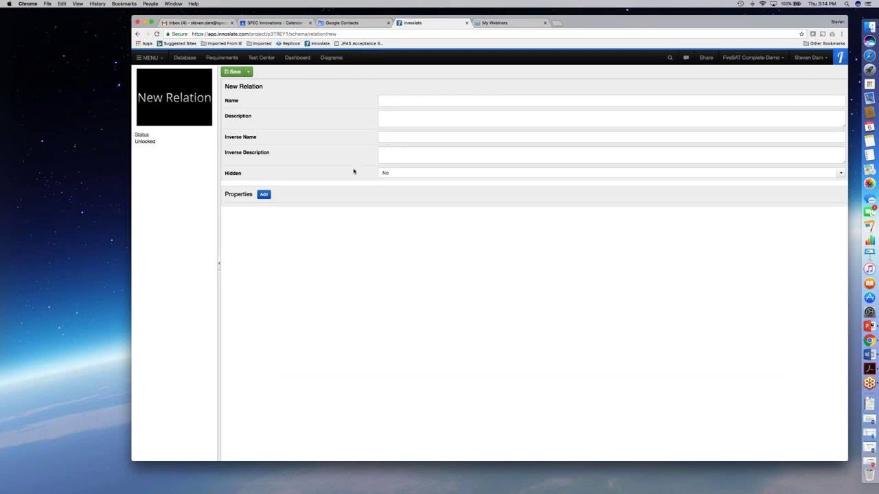
click(263, 194)
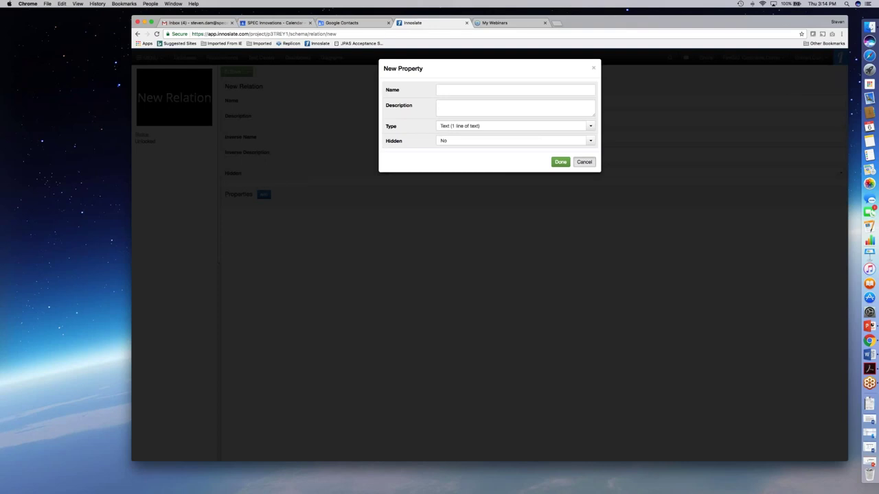
click(584, 162)
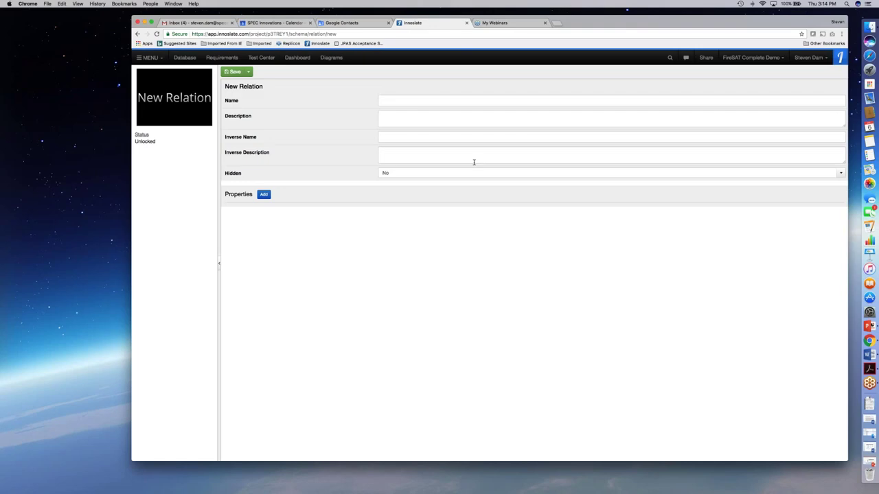
click(264, 194)
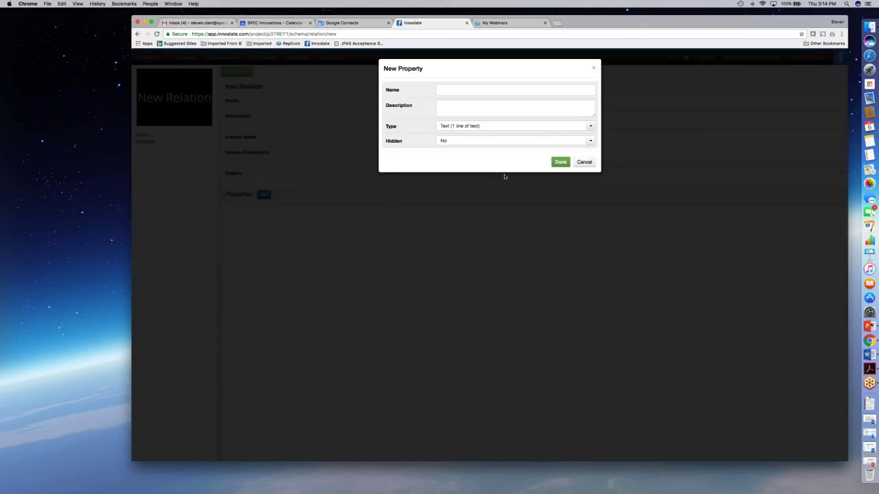
click(584, 162)
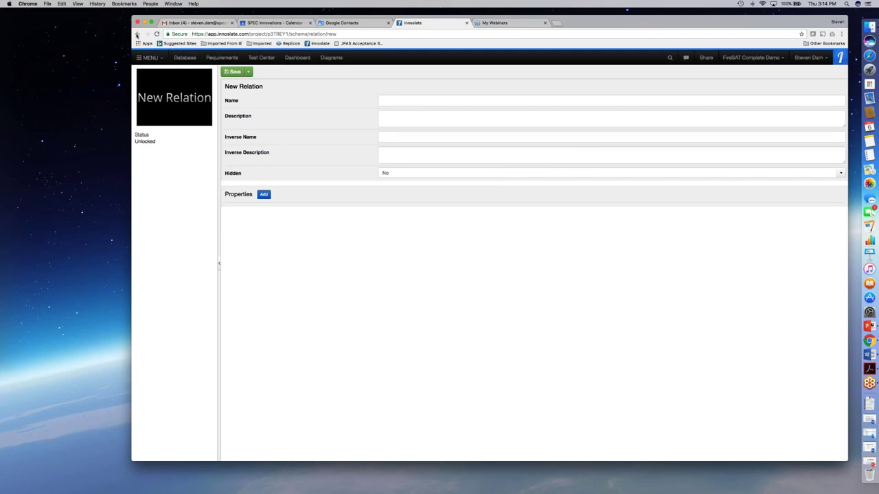
click(137, 34)
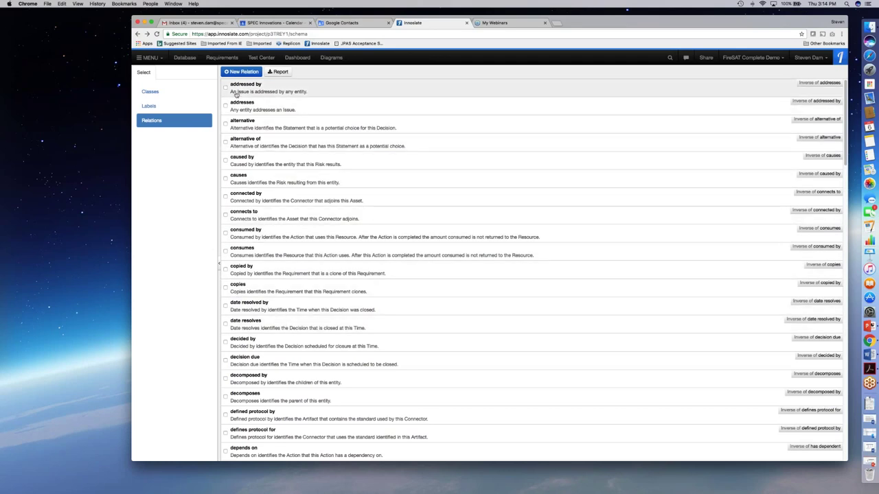
View the project's database, and open the dashboard's feedback message field for entry
click(185, 60)
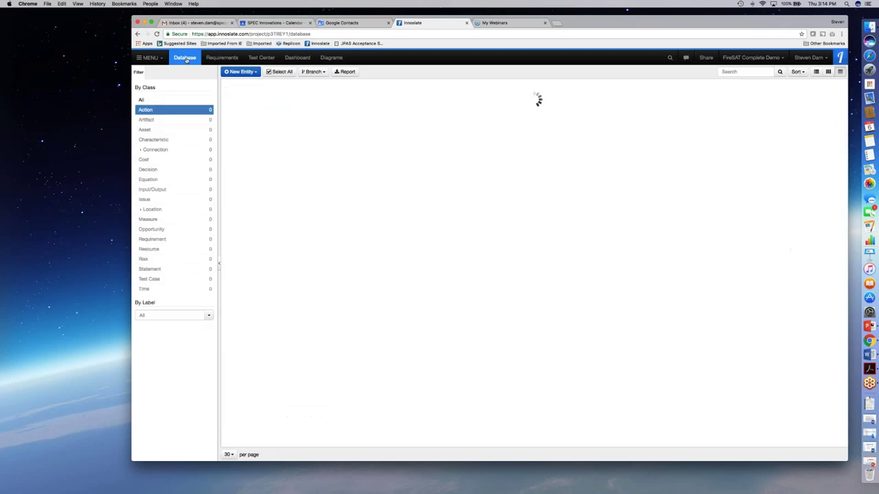
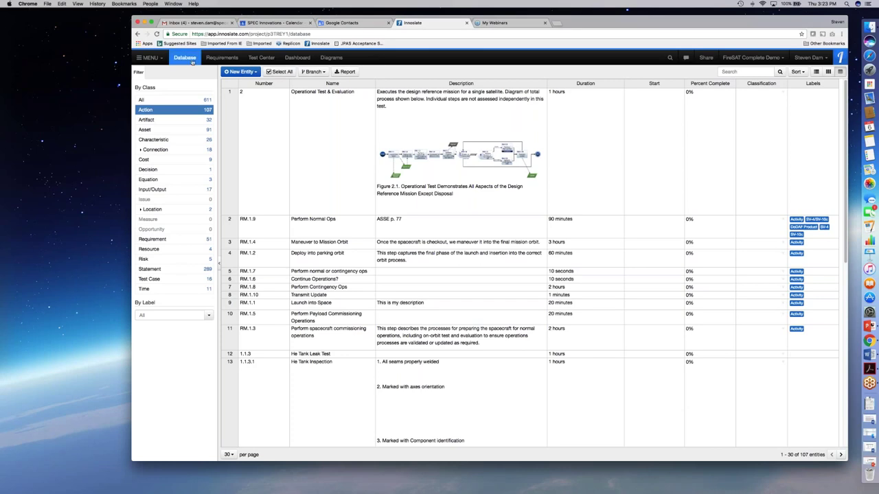
click(289, 58)
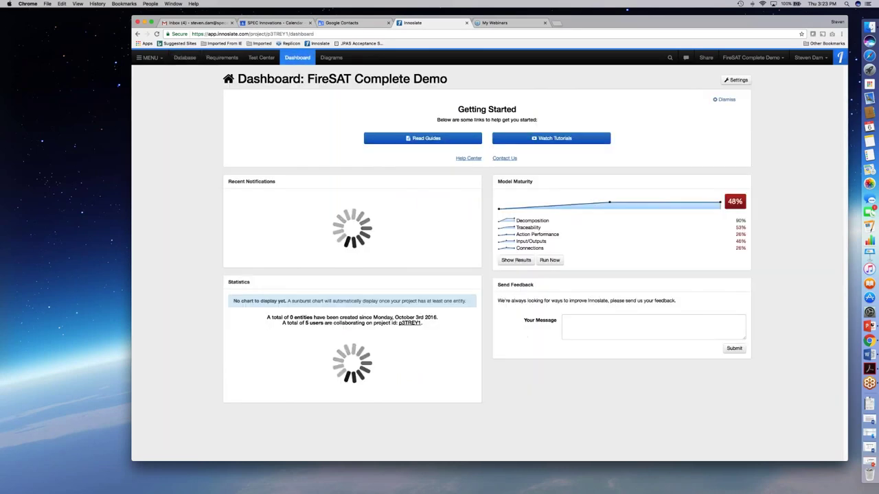
scroll(508, 338, down, 15)
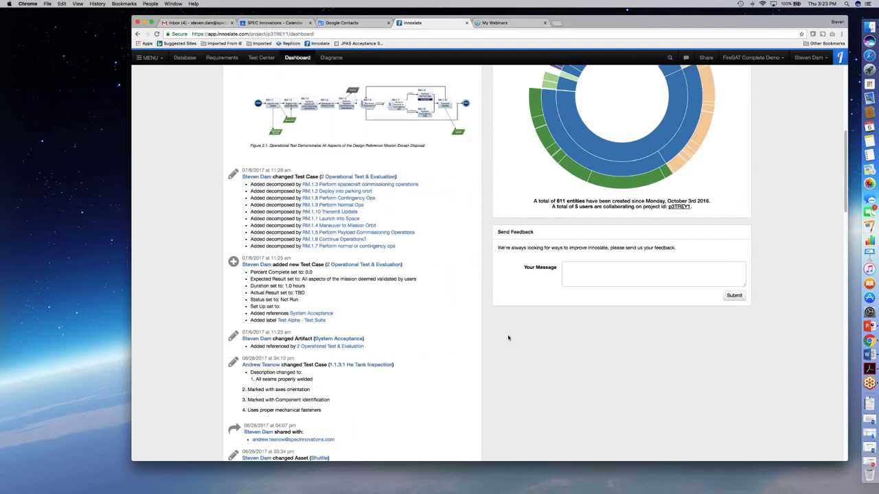
scroll(526, 314, up, 3)
click(574, 255)
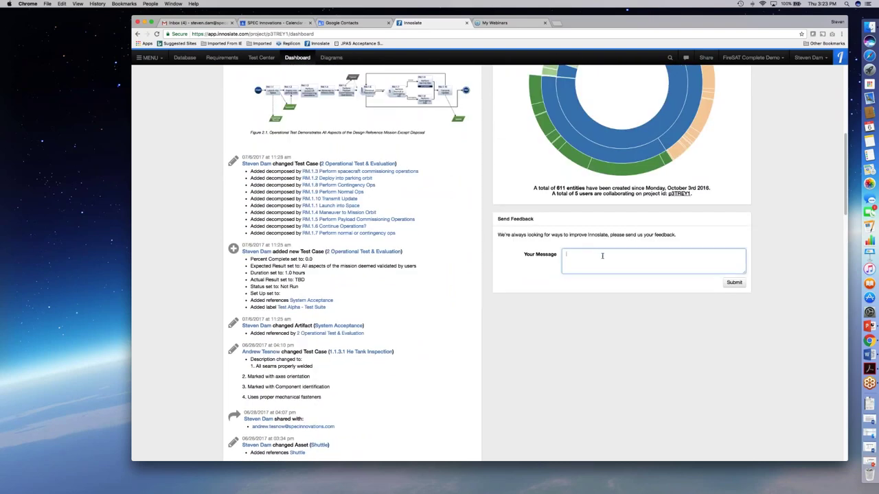